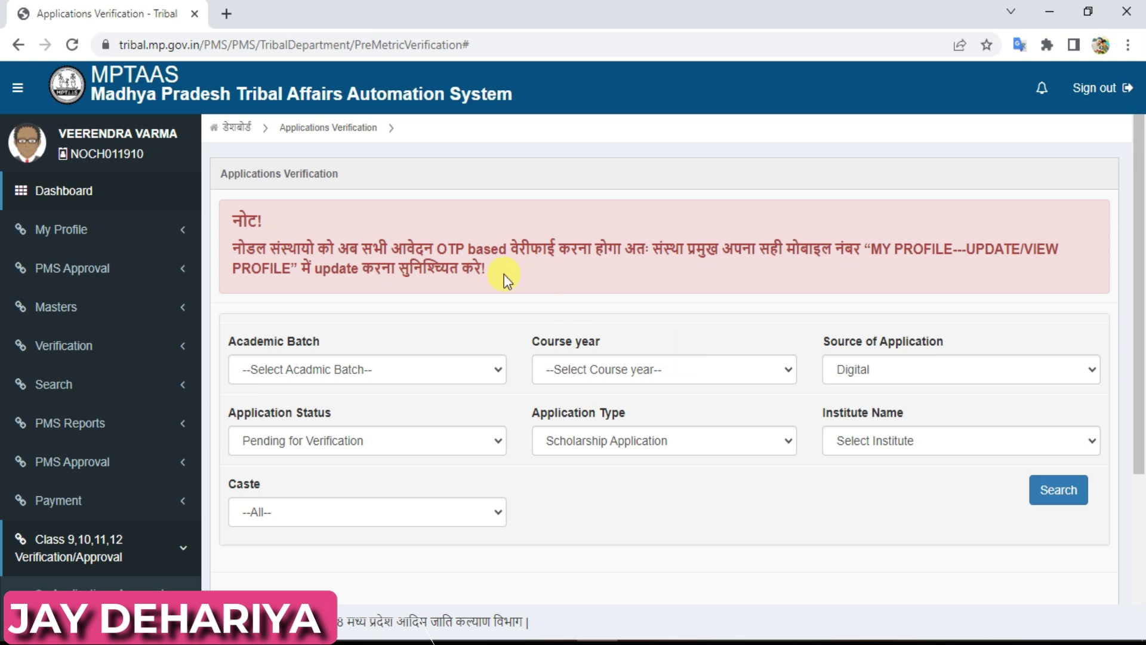
Open tribal.mp.gov.in/MPTAAS in a new browser tab and dismiss the project introduction notice.
{"action": "left_click", "coordinate": [229, 17]}
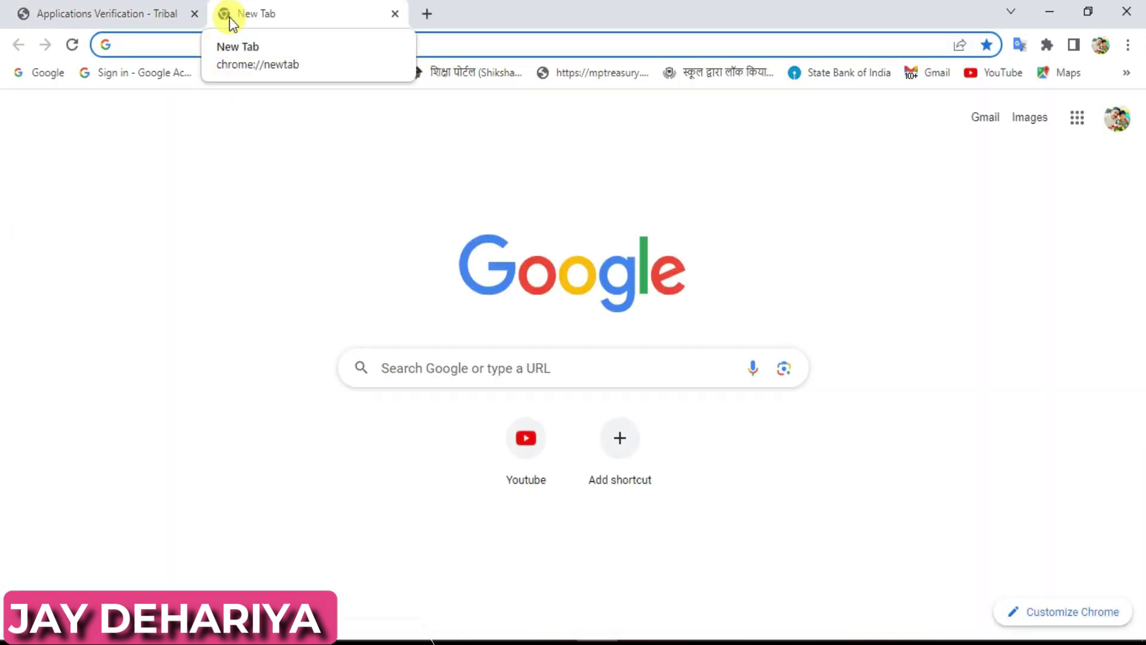
{"action": "type", "text": "tr"}
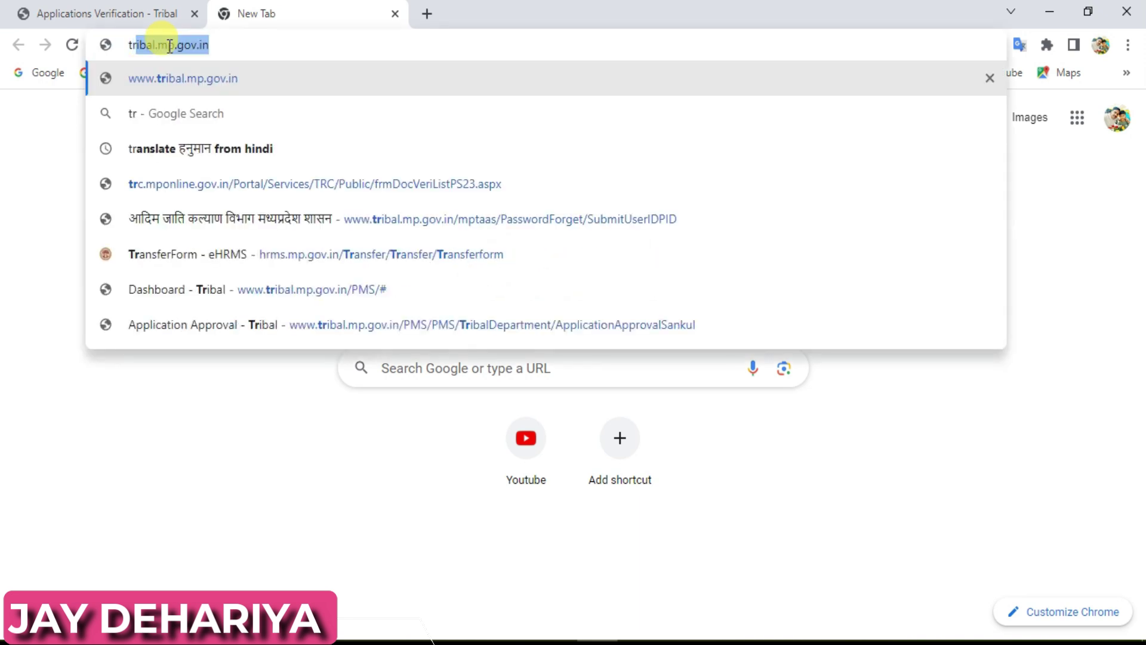
{"action": "key", "text": "Right"}
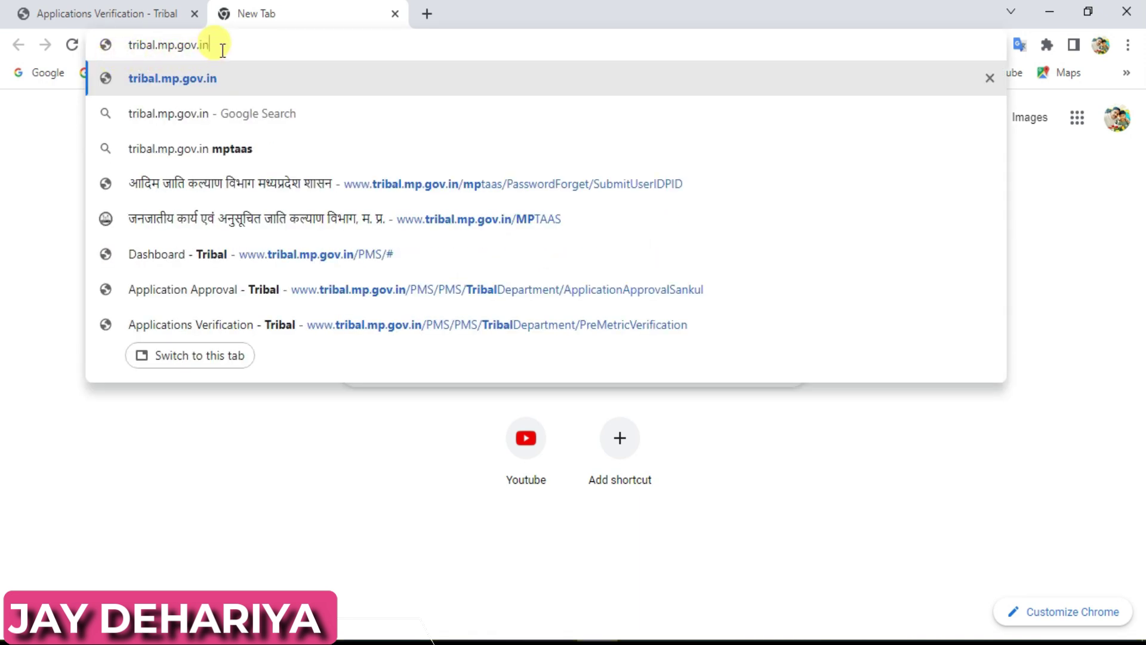
{"action": "type", "text": "/"}
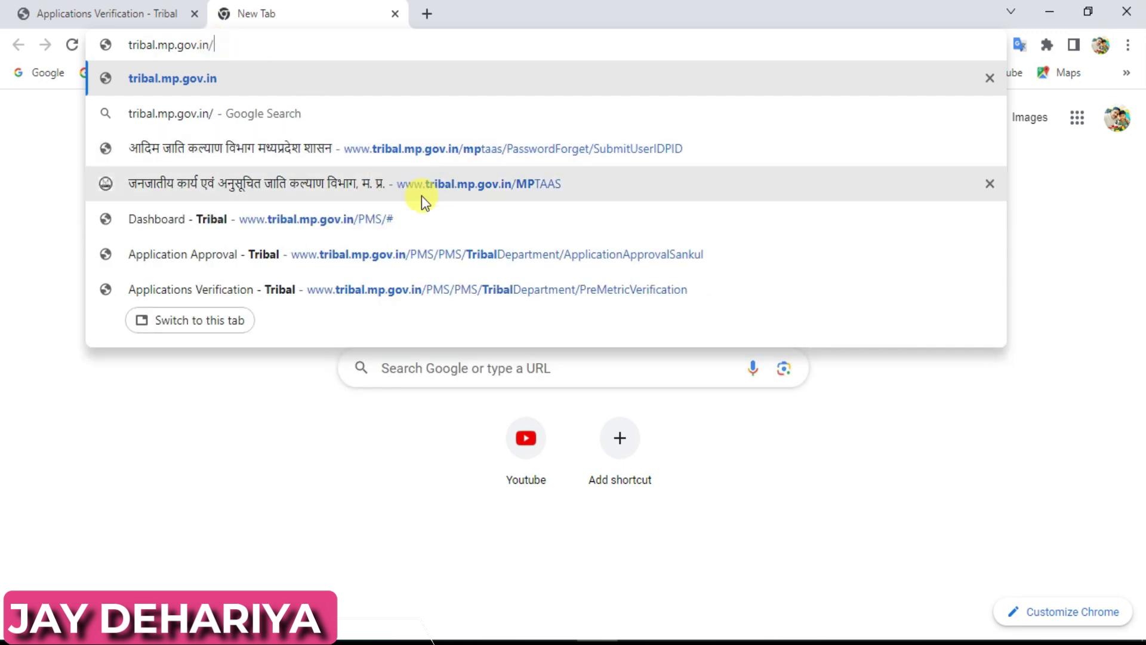
{"action": "left_click", "coordinate": [436, 189]}
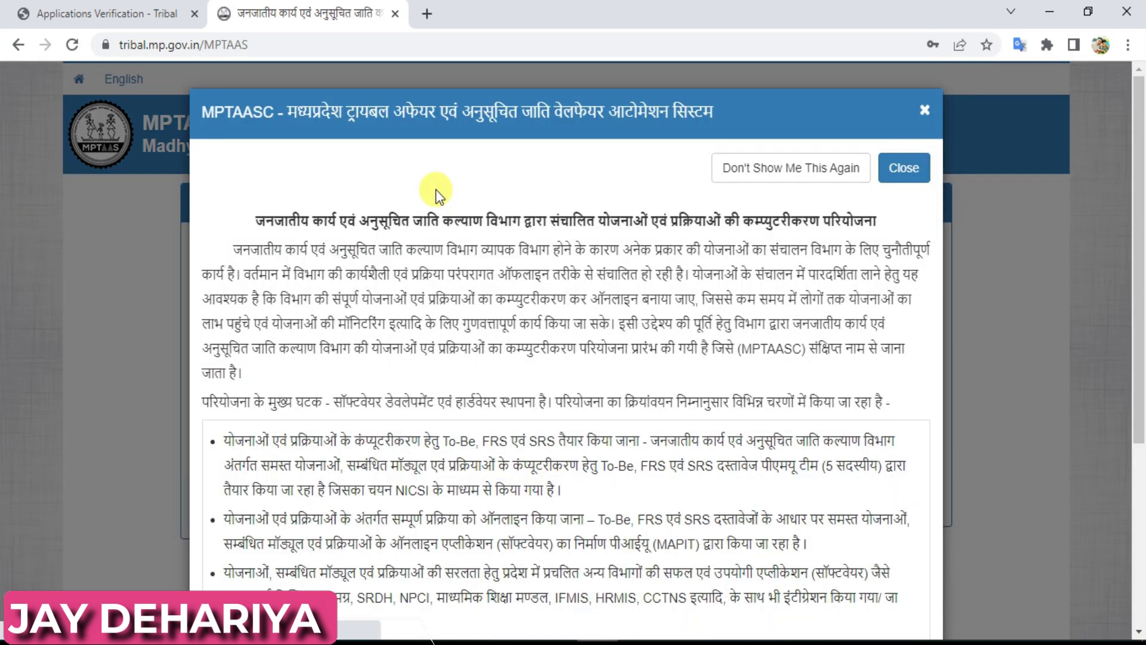
{"action": "left_click", "coordinate": [904, 168]}
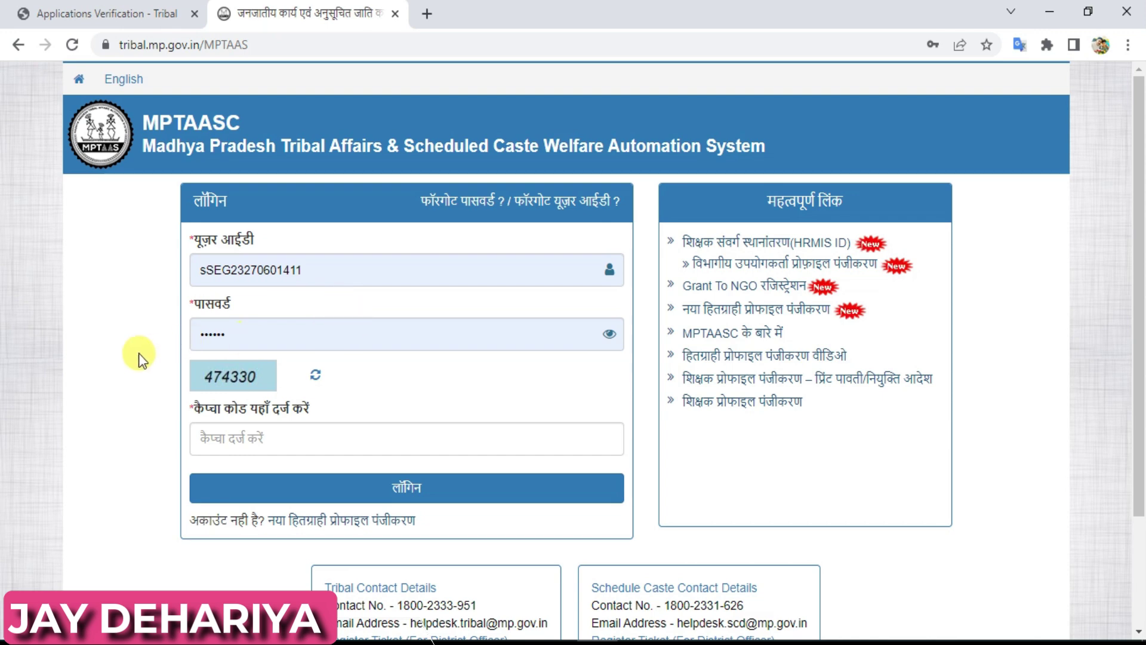
Enter the captcha code, log in with the prefilled credentials, and dismiss the profile update notice.
{"action": "left_click", "coordinate": [260, 439]}
{"action": "type", "text": "474"}
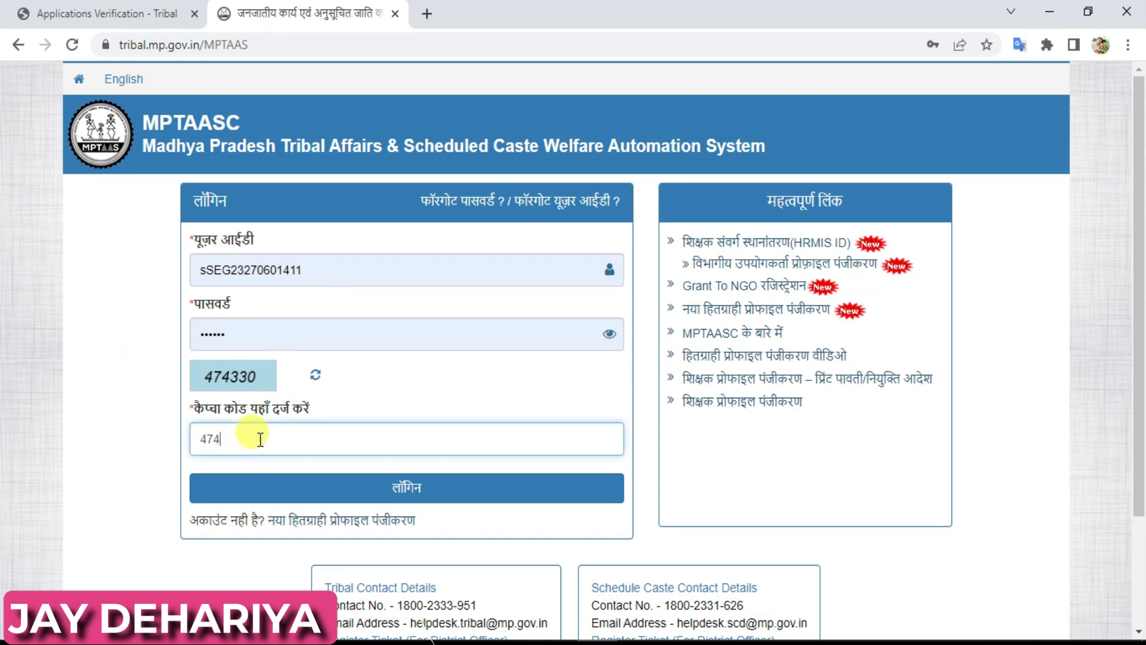
{"action": "type", "text": "330"}
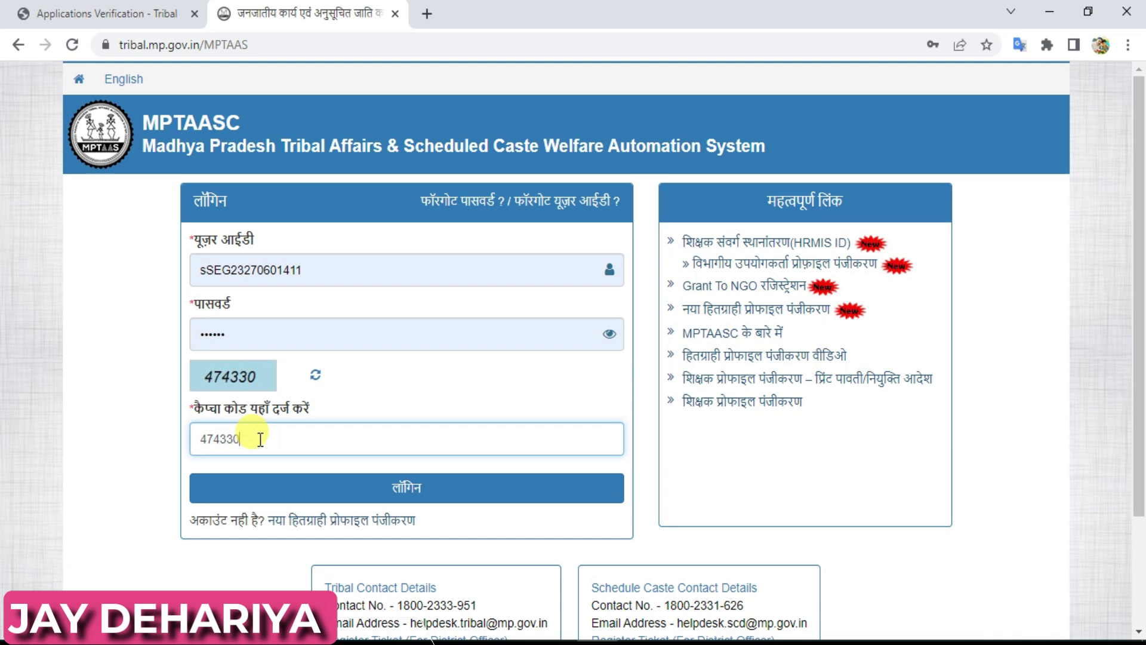
{"action": "left_click", "coordinate": [411, 491]}
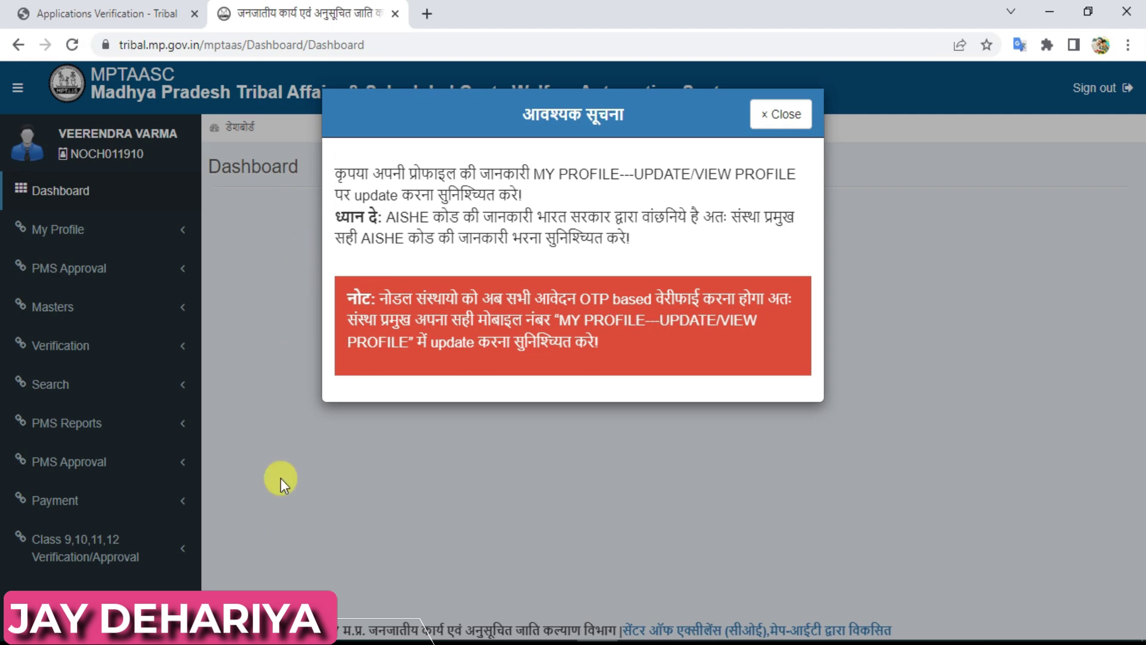
{"action": "left_click", "coordinate": [638, 412]}
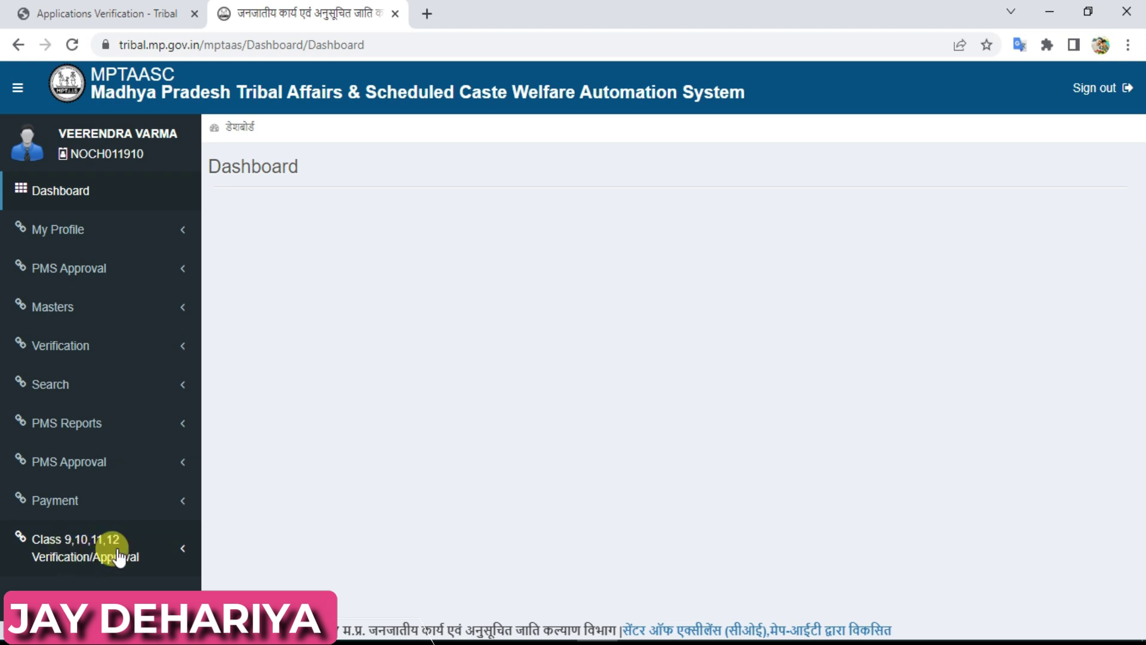
Open Applications Verification under Class 9,10,11,12 Verification/Approval and view the pending applications and the entries-per-page options.
{"action": "left_click", "coordinate": [136, 549]}
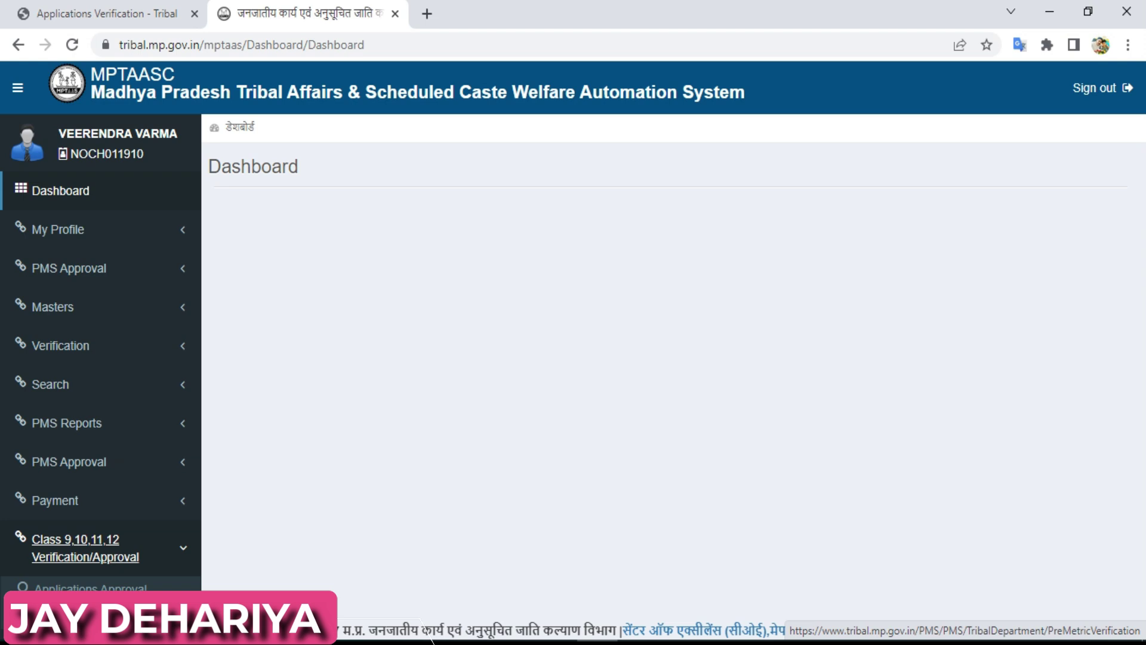
{"action": "left_click", "coordinate": [433, 640]}
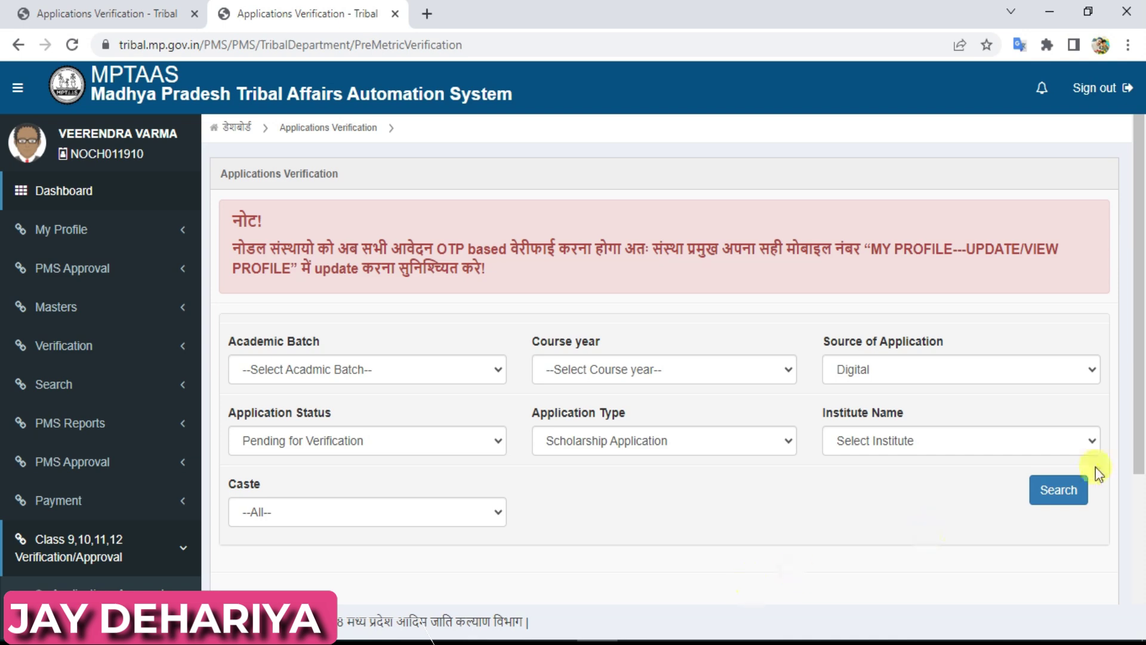
{"action": "left_click_drag", "start_coordinate": [1141, 313], "coordinate": [1140, 445]}
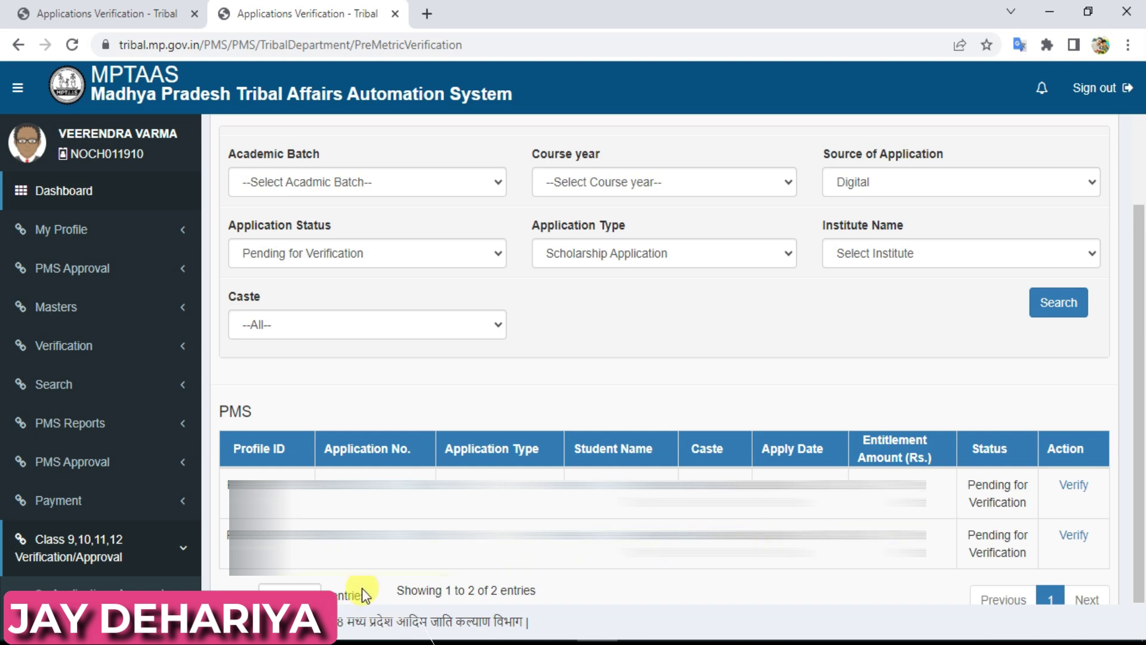
{"action": "left_click", "coordinate": [305, 591]}
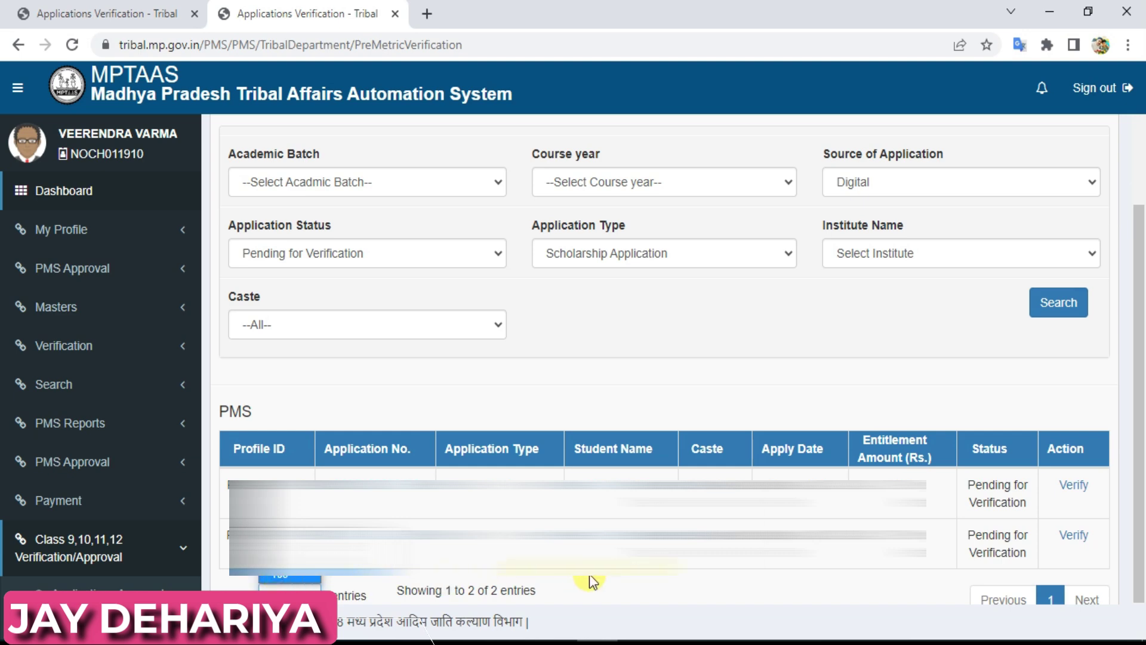
{"action": "left_click", "coordinate": [566, 603]}
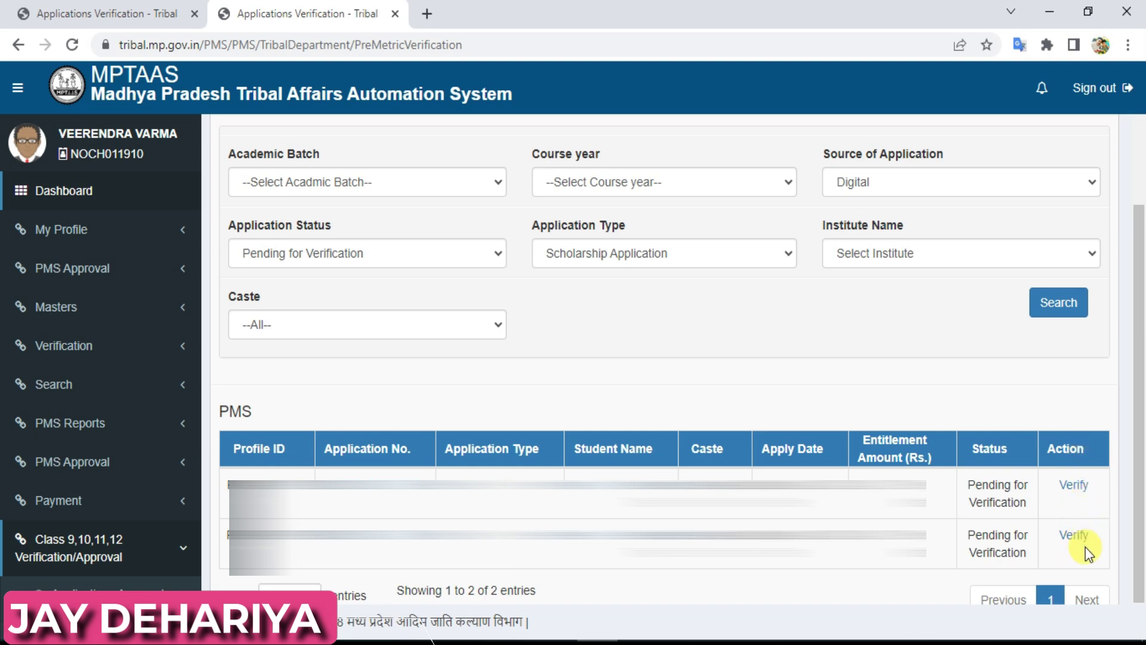
Open the first pending application, set its Application Verification to Verified, then submit and confirm it.
{"action": "left_click", "coordinate": [1073, 485]}
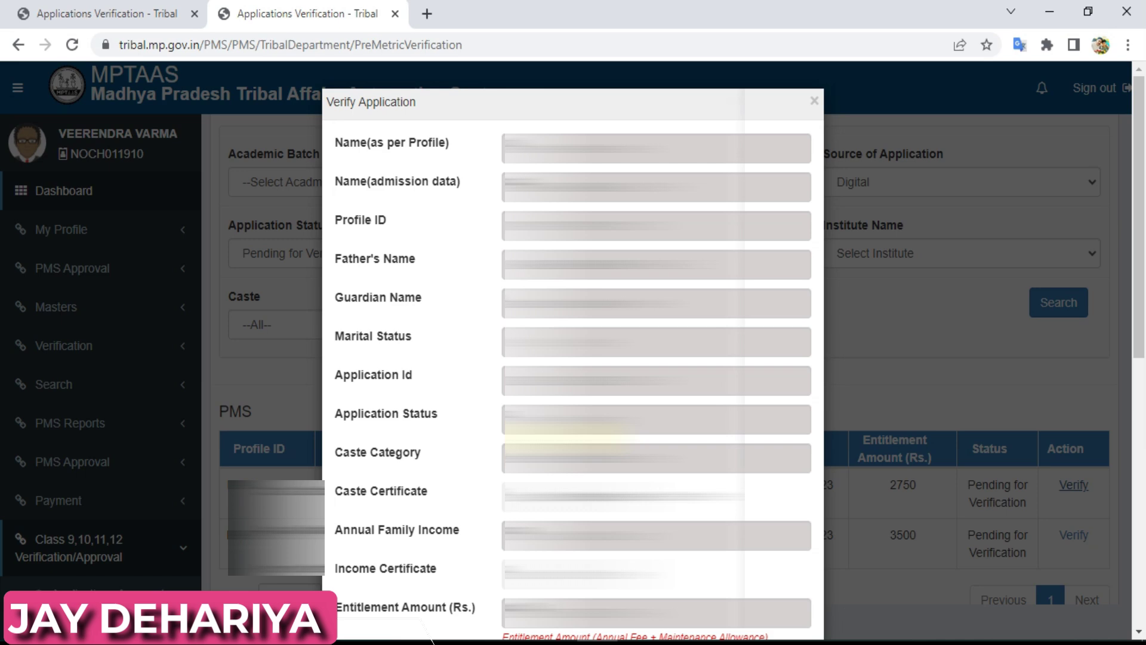
{"action": "left_click_drag", "start_coordinate": [1138, 256], "coordinate": [1142, 531]}
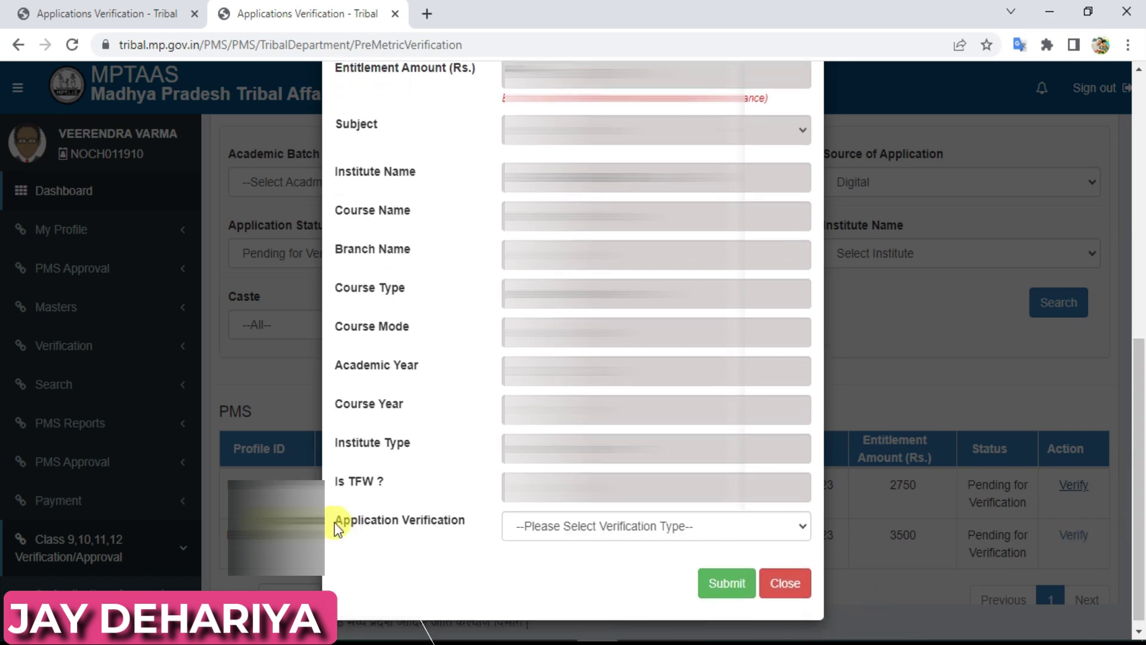
{"action": "left_click", "coordinate": [547, 532]}
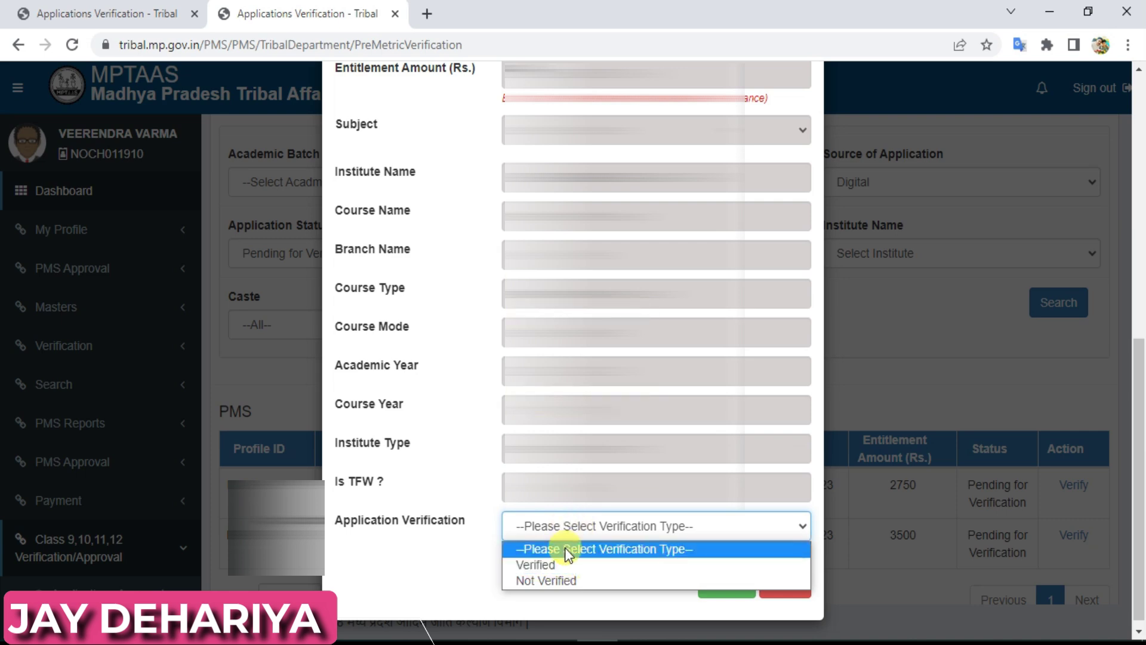
{"action": "left_click", "coordinate": [565, 582]}
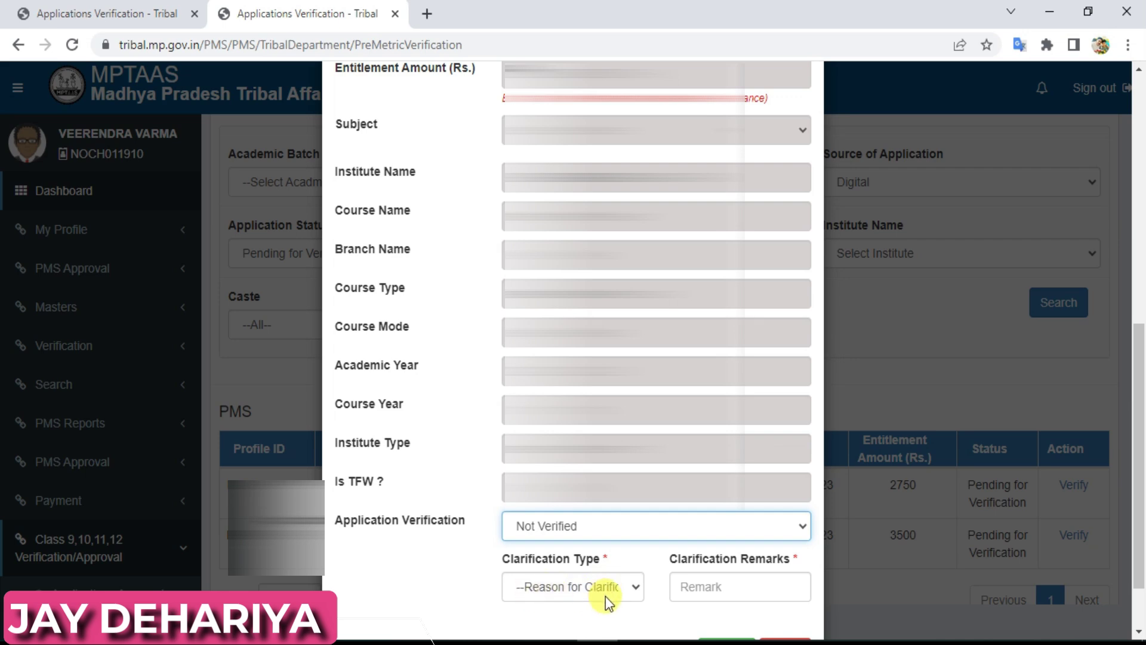
{"action": "left_click", "coordinate": [571, 530]}
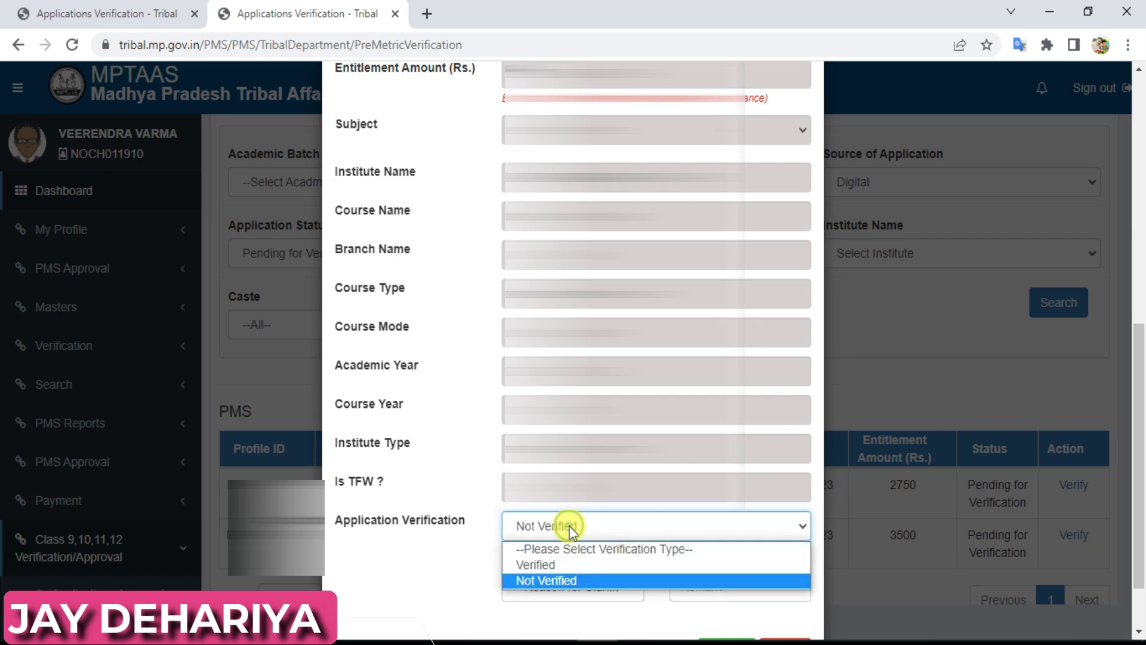
{"action": "left_click", "coordinate": [554, 565]}
{"action": "left_click", "coordinate": [727, 588]}
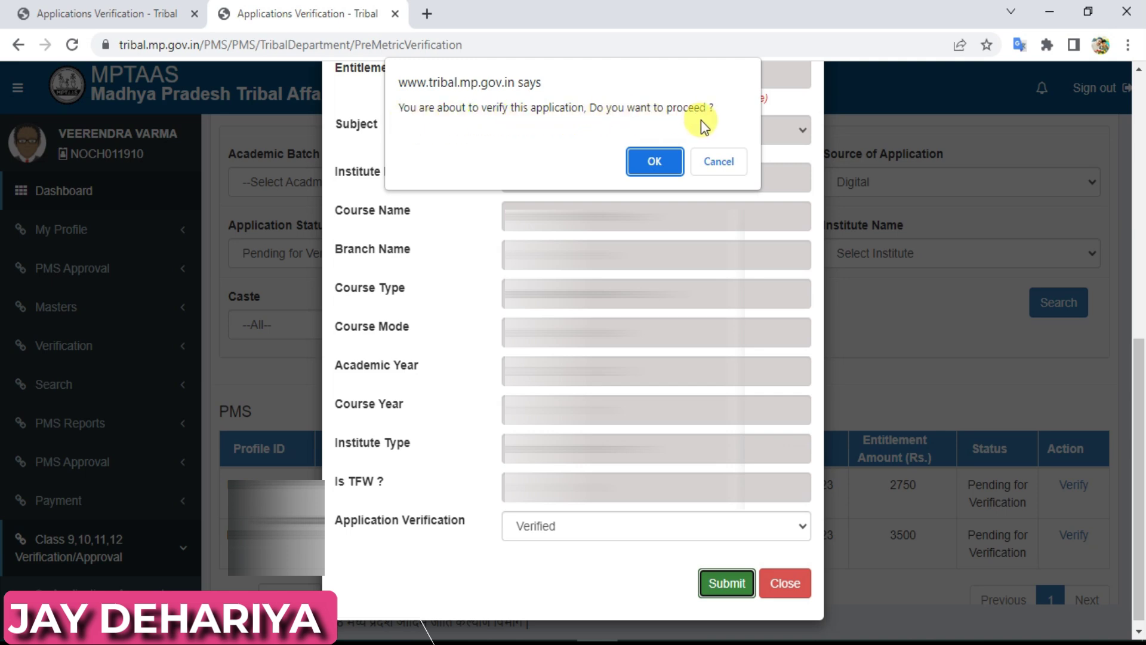
{"action": "left_click", "coordinate": [652, 162]}
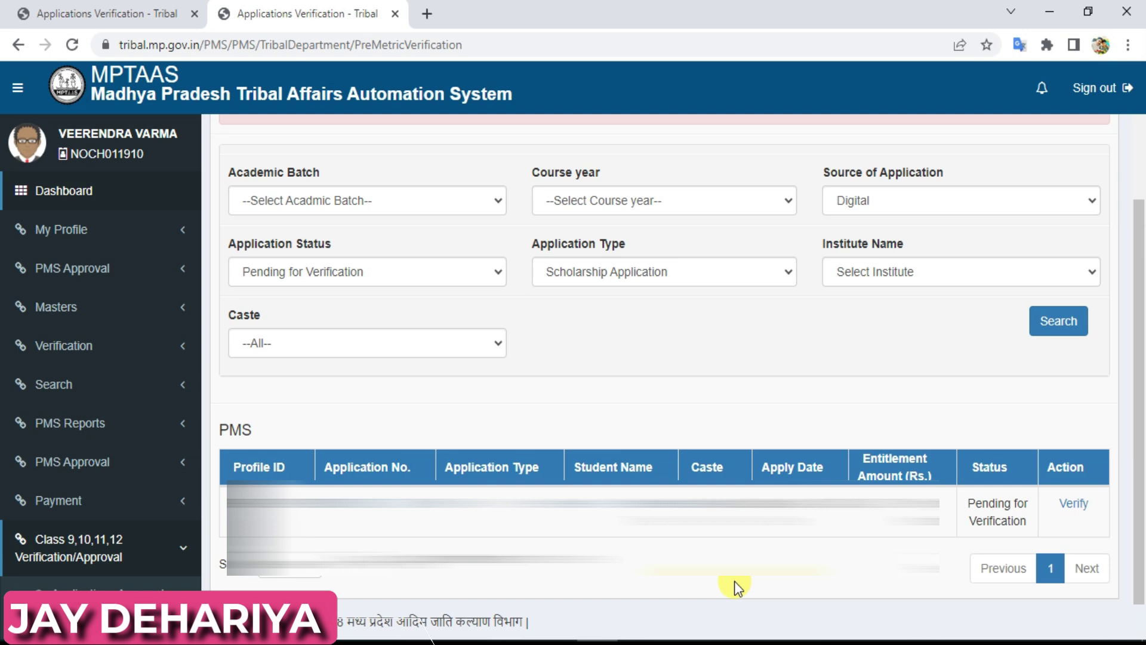
Search for applications with academic batch 2022-23, course year 10th and application status Verified.
{"action": "left_click", "coordinate": [336, 203]}
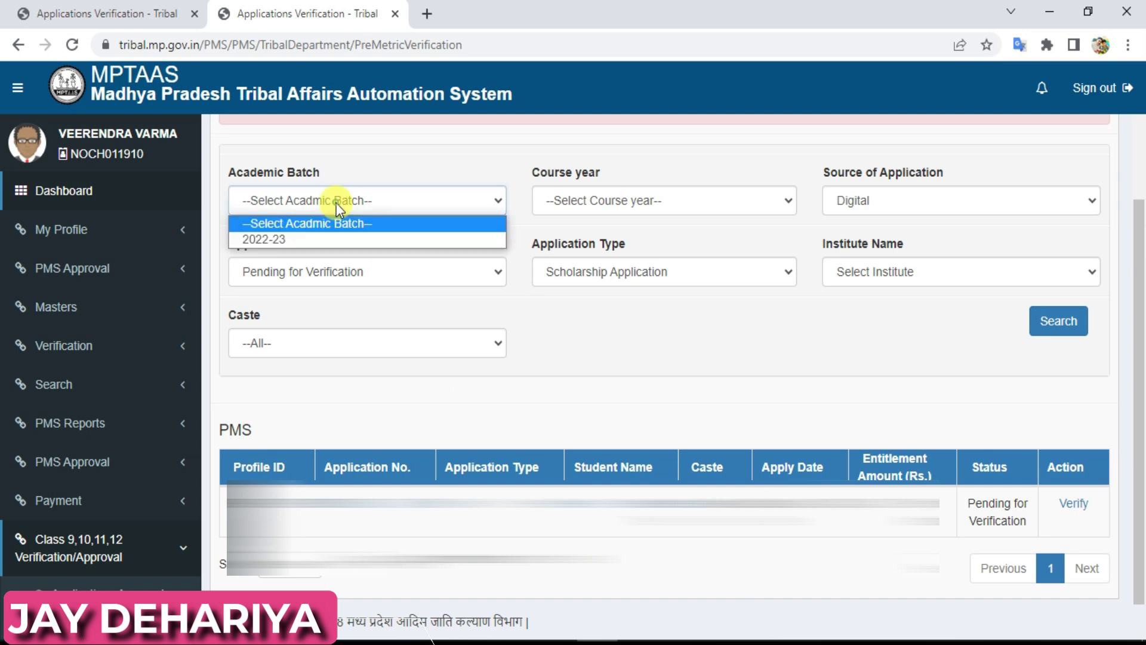
{"action": "left_click", "coordinate": [317, 239]}
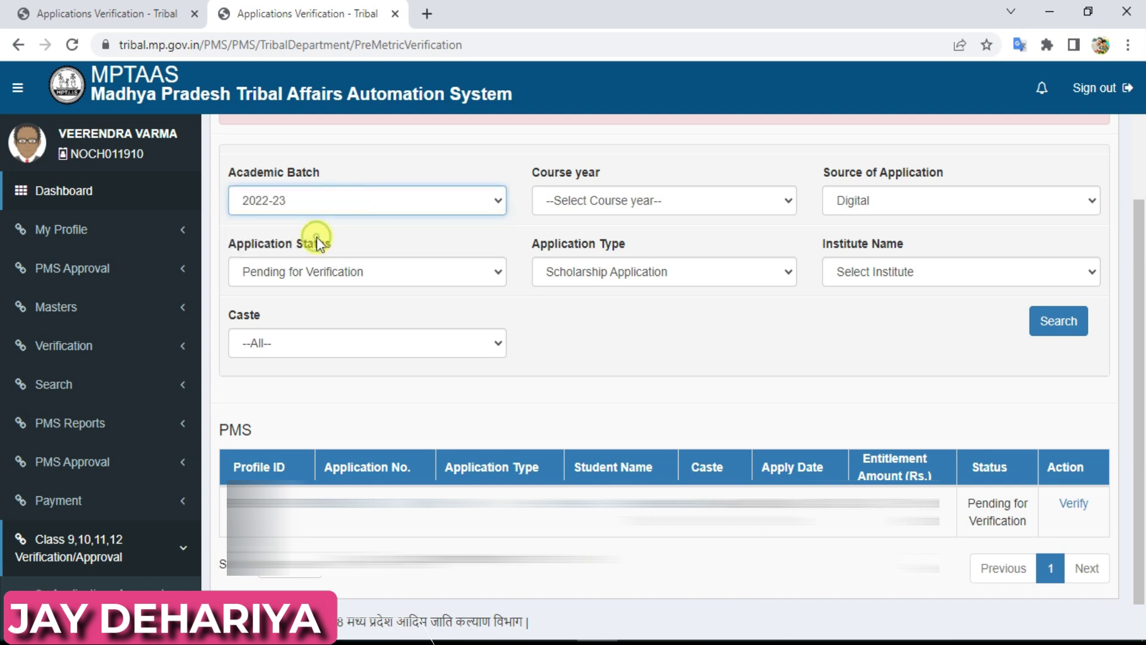
{"action": "left_click", "coordinate": [649, 199]}
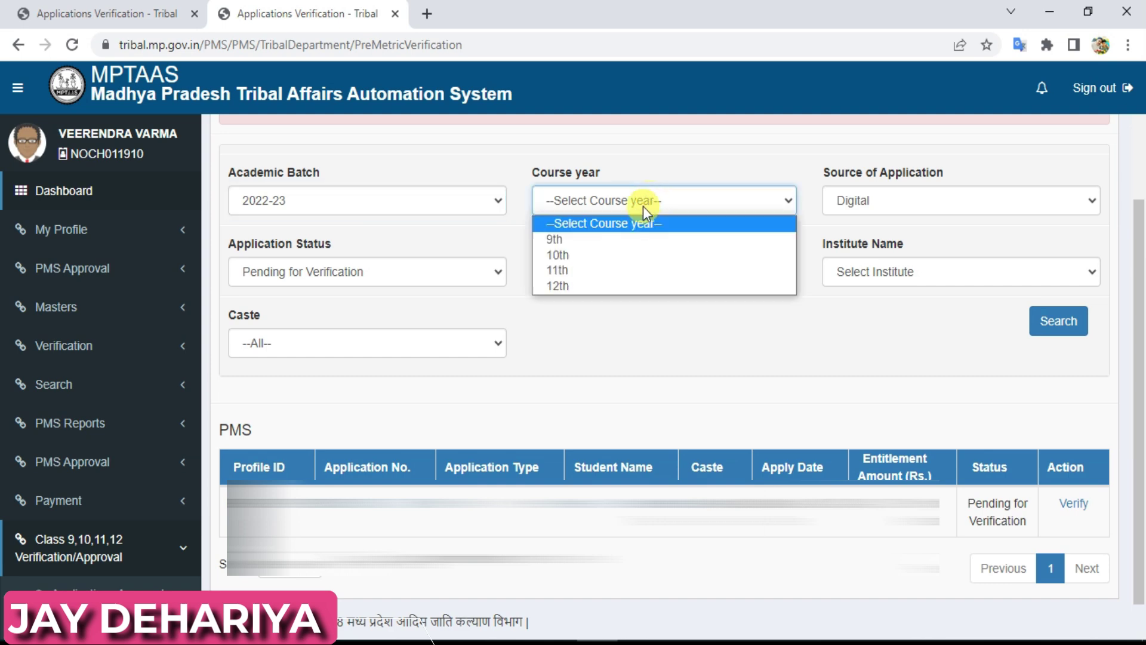
{"action": "left_click", "coordinate": [628, 257]}
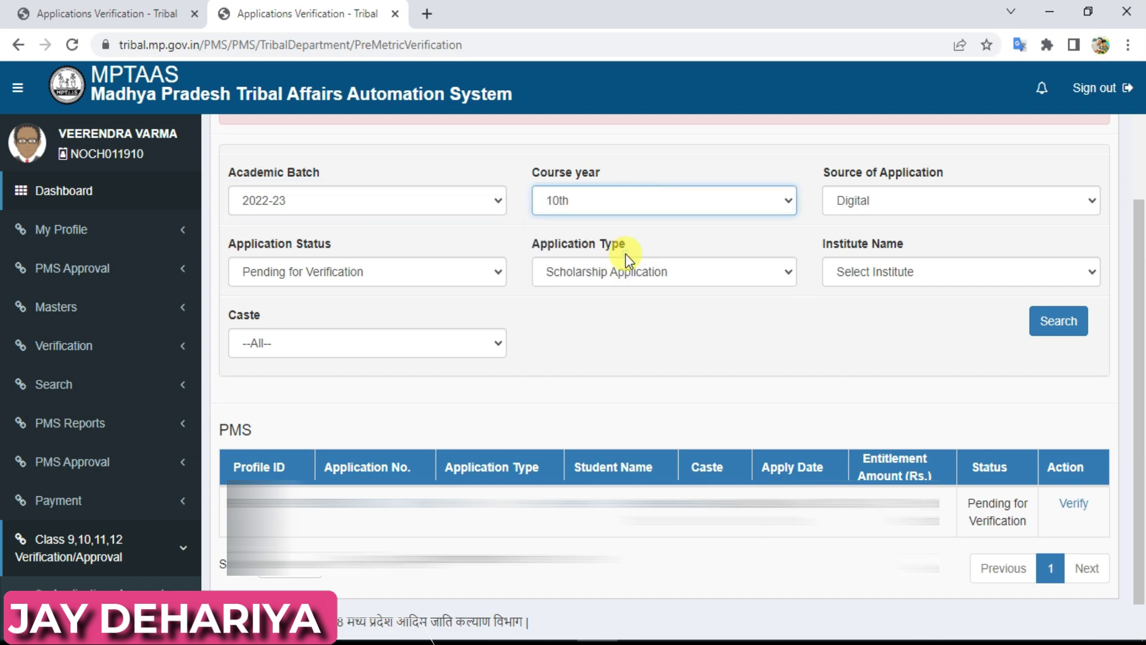
{"action": "left_click", "coordinate": [389, 277]}
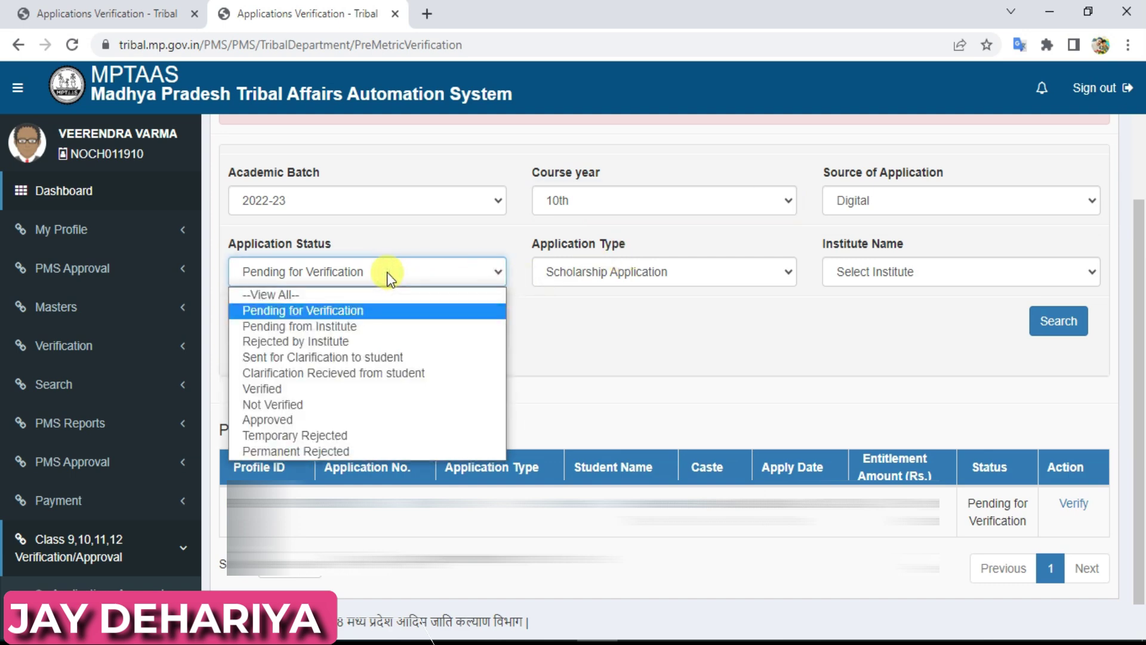
{"action": "left_click", "coordinate": [316, 388]}
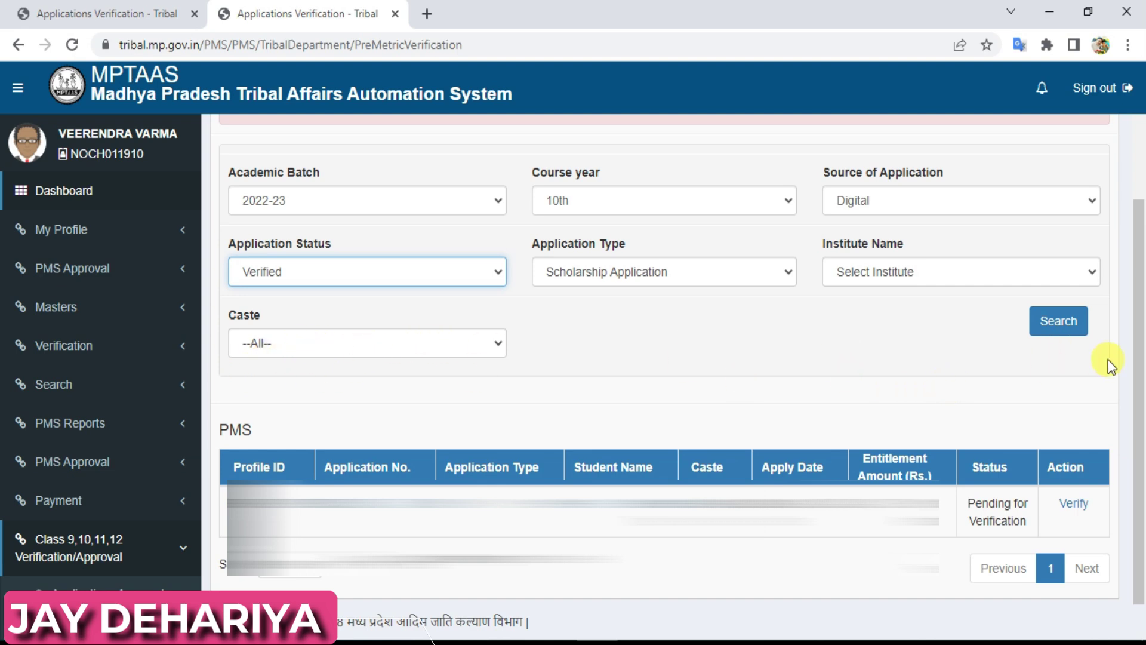
{"action": "left_click", "coordinate": [1061, 323]}
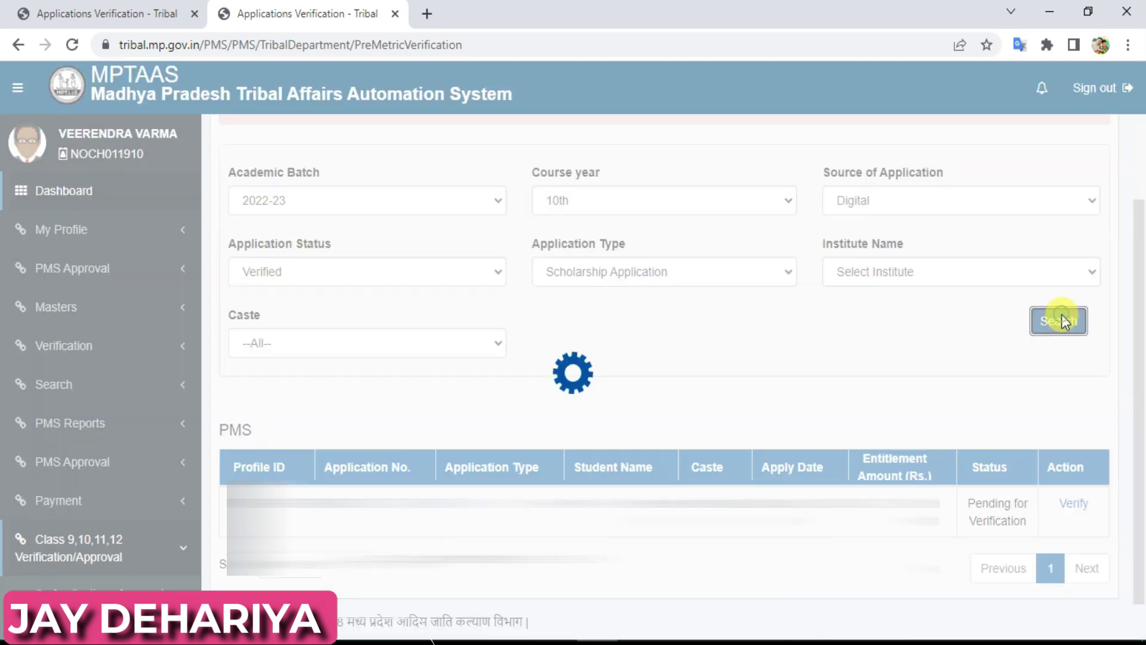